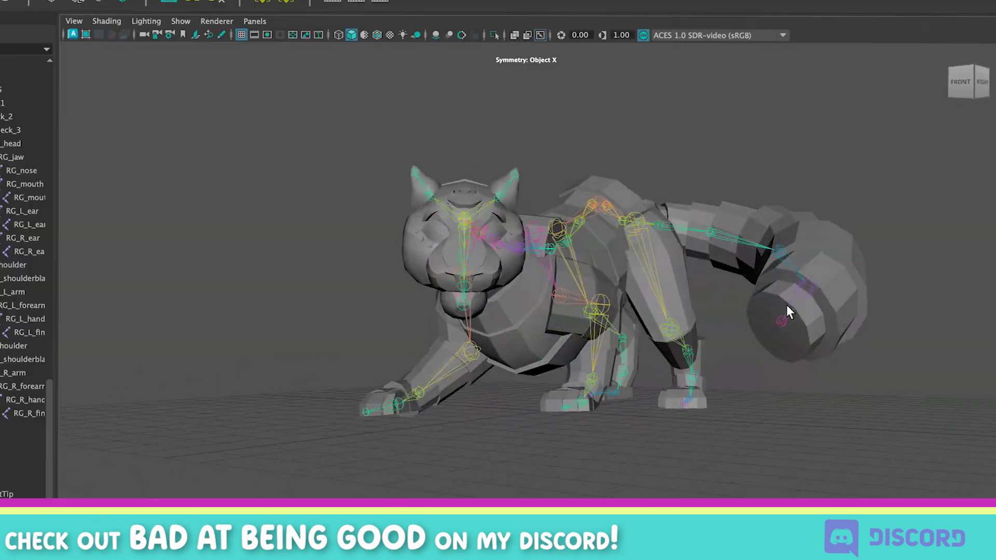
pyautogui.moveTo(787, 304); pyautogui.dragTo(474, 297)
pyautogui.scroll(5, 444, 289)
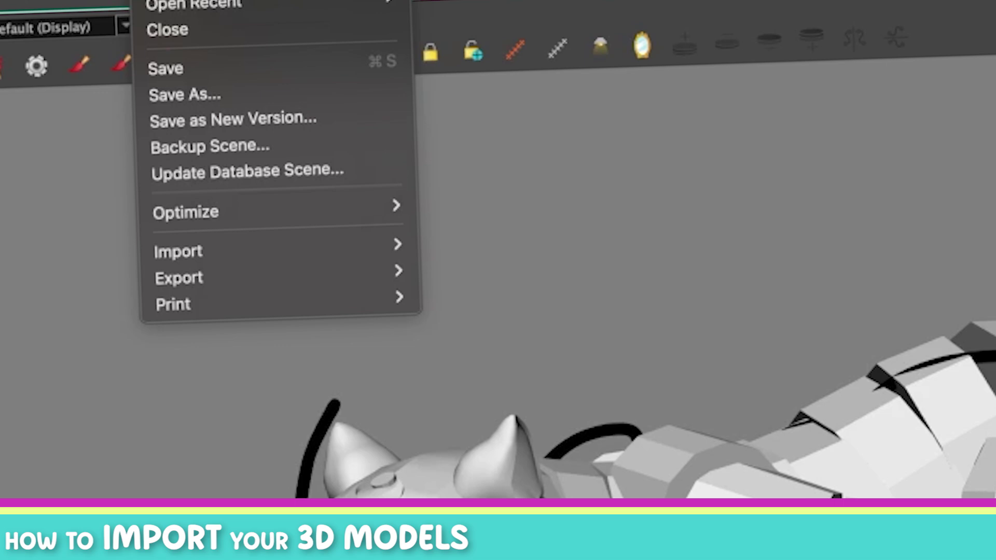
# Import the 3D model babg_ref_3d_tiger_01.fbx into the scene
pyautogui.moveTo(102, 119)
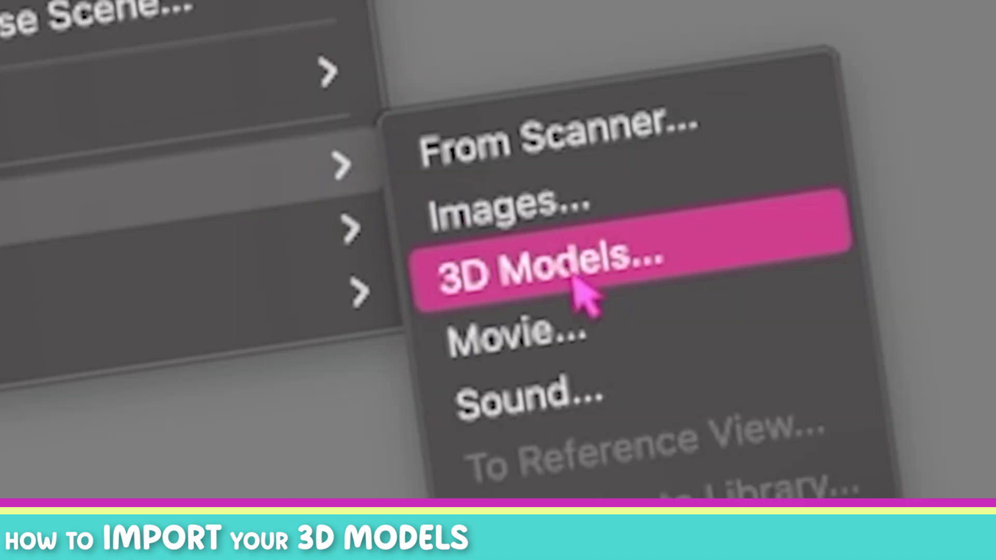
pyautogui.click(565, 255)
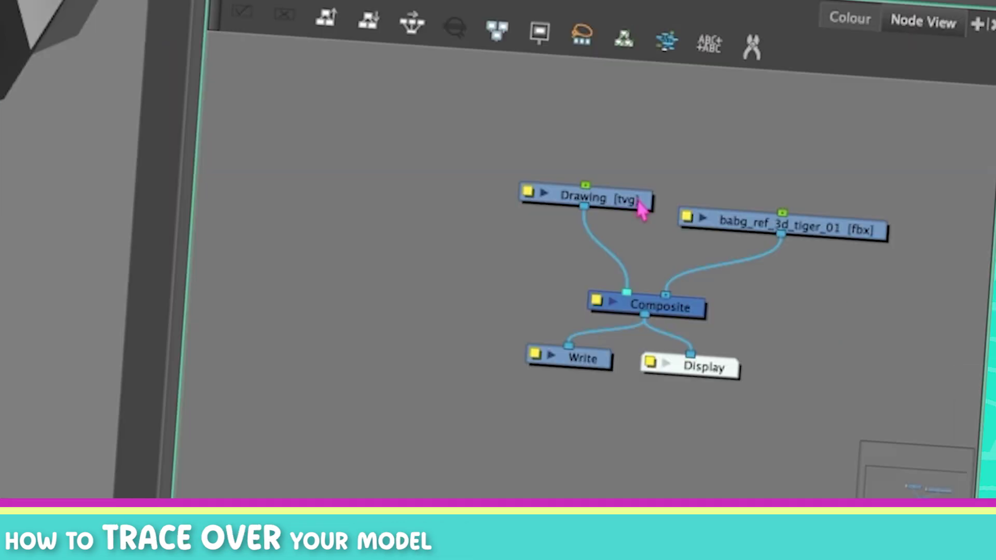
pyautogui.moveTo(871, 291); pyautogui.dragTo(865, 290)
pyautogui.moveTo(836, 226); pyautogui.dragTo(846, 160)
# Disconnect the Drawing and tiger model nodes from the main Composite, and route the model into it through a new composite
pyautogui.moveTo(605, 203); pyautogui.dragTo(658, 160)
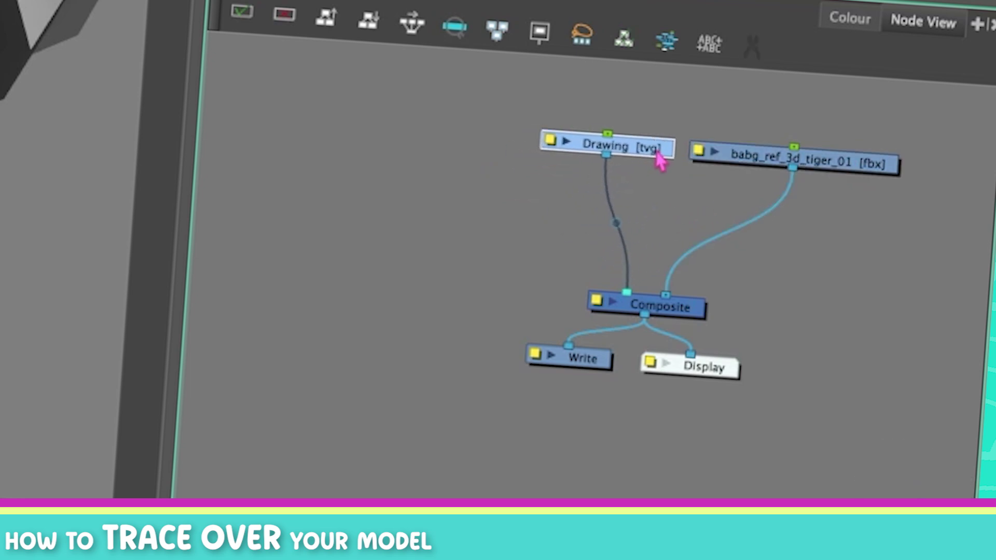
pyautogui.moveTo(667, 295)
pyautogui.mouseDown()
pyautogui.moveTo(646, 289)
pyautogui.moveTo(714, 194)
pyautogui.mouseUp()
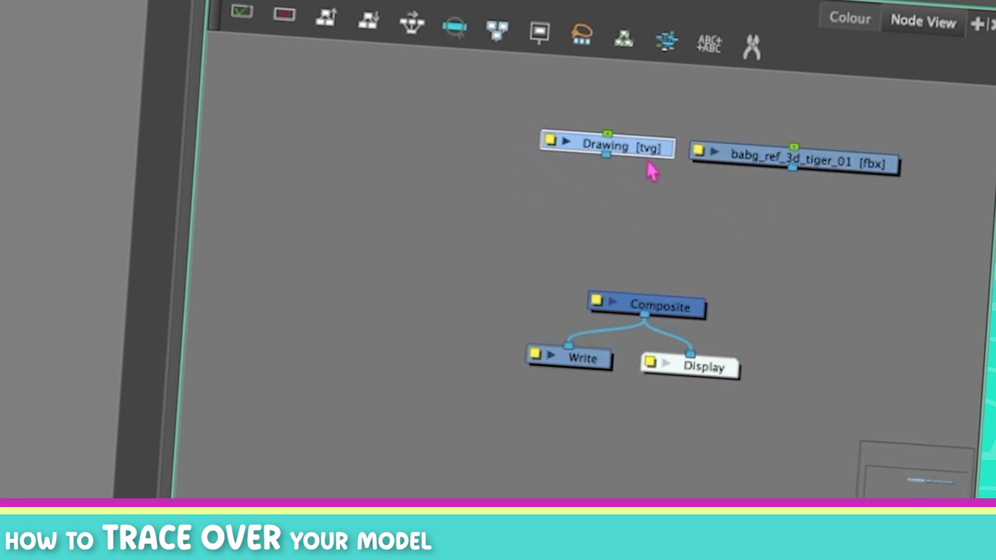
pyautogui.click(757, 156)
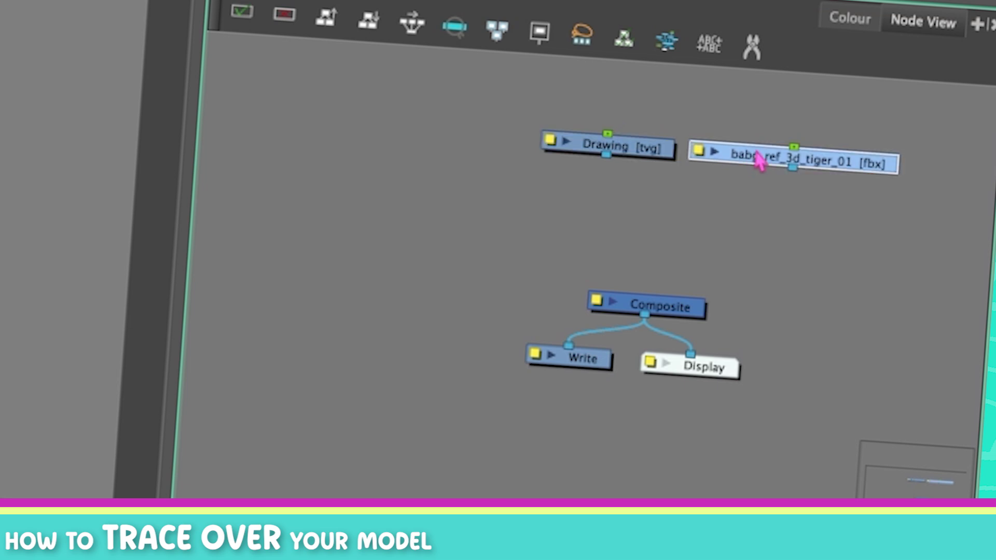
pyautogui.hotkey('ctrl', 'h')
pyautogui.moveTo(789, 280); pyautogui.dragTo(673, 294)
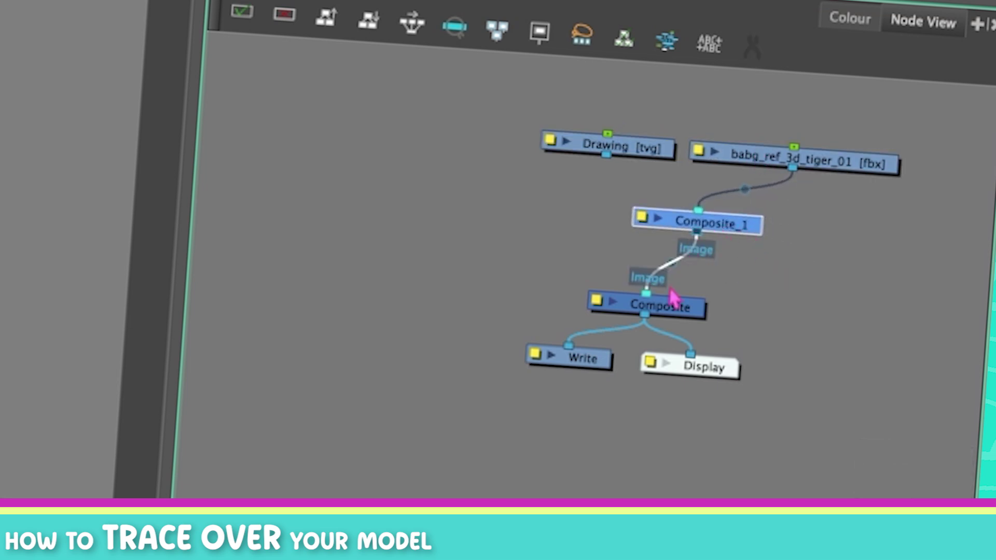
pyautogui.moveTo(735, 229); pyautogui.dragTo(781, 233)
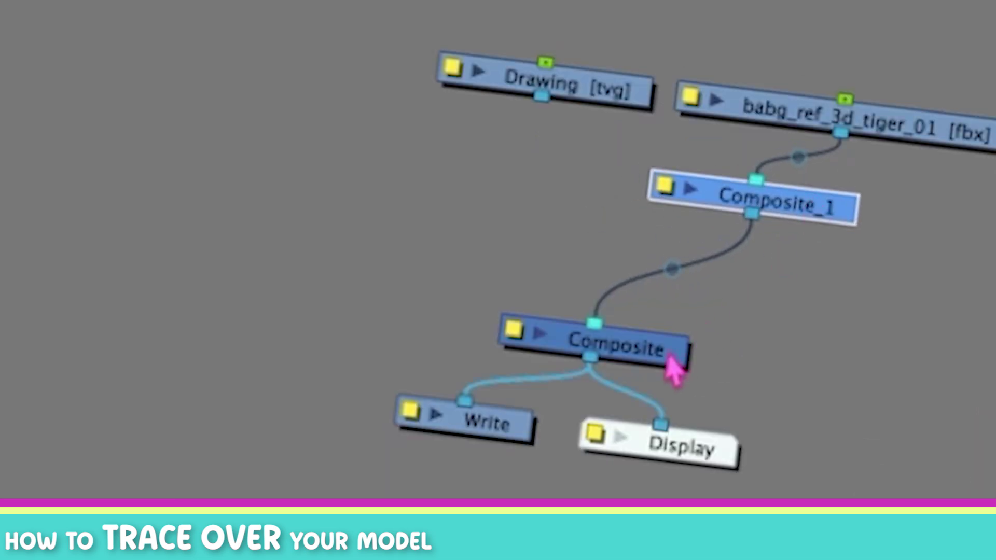
pyautogui.moveTo(674, 369)
pyautogui.mouseDown()
pyautogui.moveTo(656, 338)
pyautogui.moveTo(660, 360)
pyautogui.mouseUp()
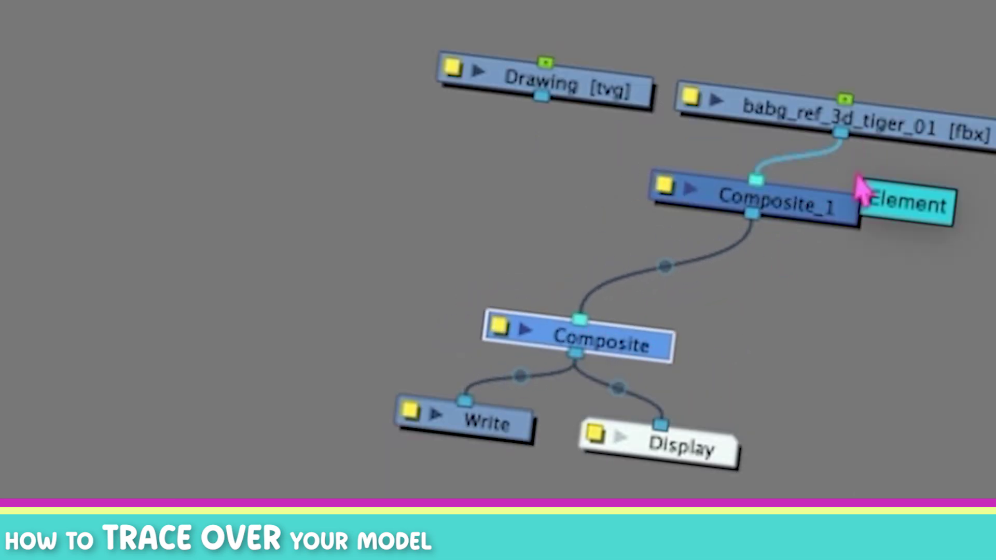
# Set the new composite's input ordering to 2D and connect the Drawing node to it in front of the tiger model
pyautogui.click(832, 220)
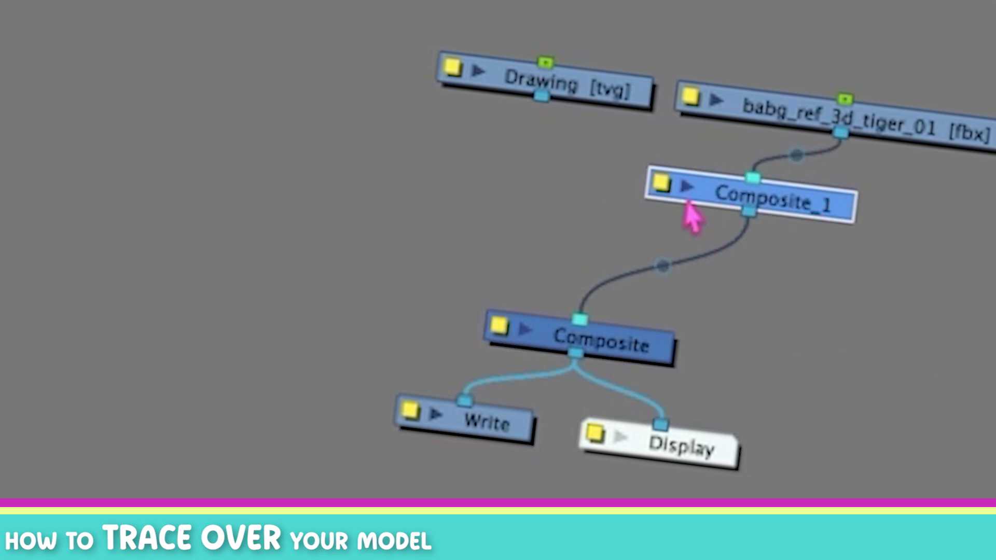
pyautogui.click(661, 185)
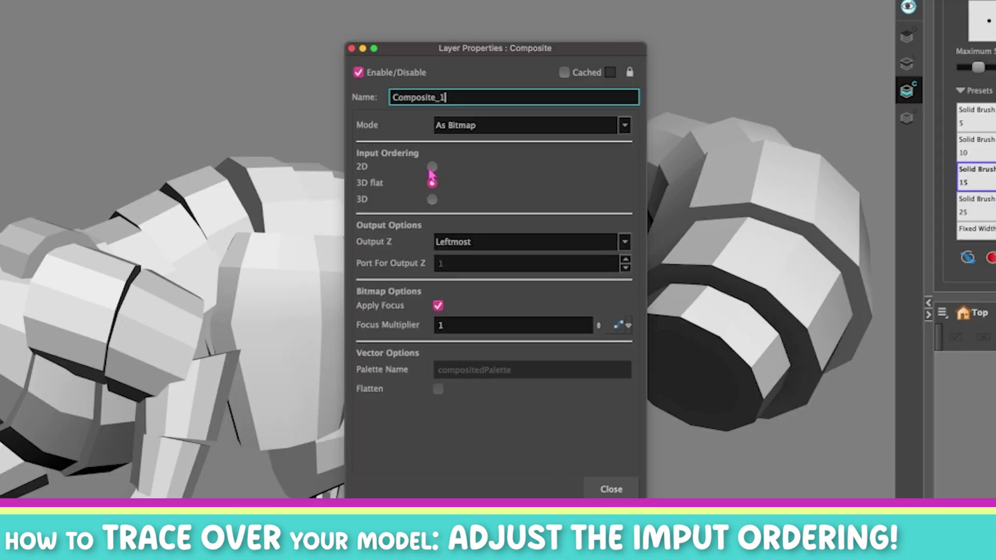
pyautogui.click(432, 167)
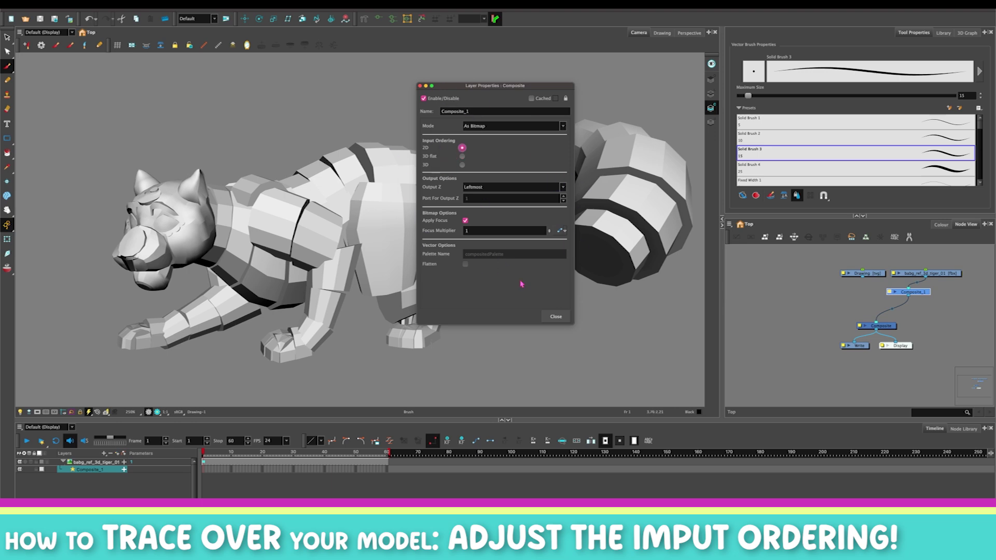
pyautogui.click(556, 317)
pyautogui.moveTo(914, 292)
pyautogui.mouseDown()
pyautogui.moveTo(877, 276)
pyautogui.moveTo(864, 283)
pyautogui.moveTo(895, 296)
pyautogui.mouseUp()
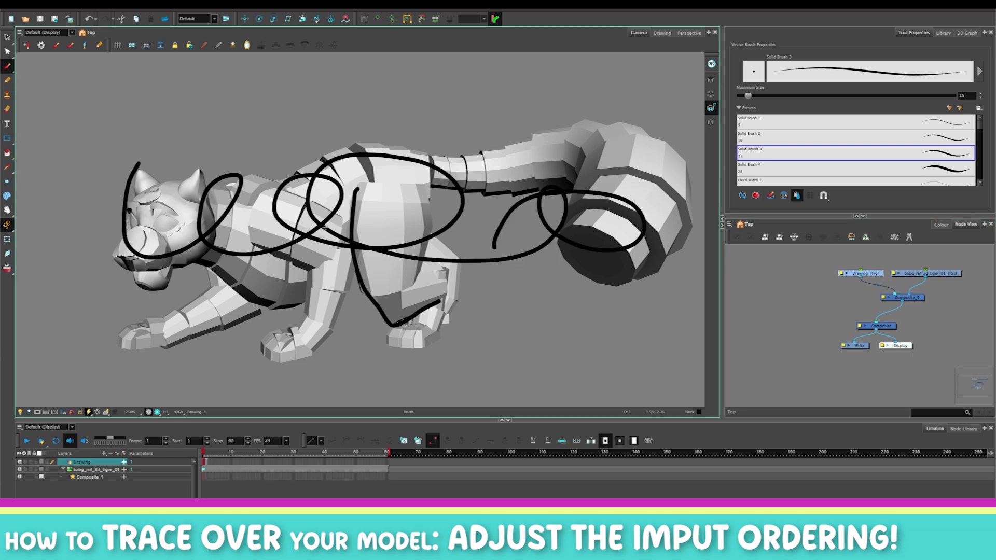
# Order the Drawing input behind the tiger model in the composite and examine the scene from another angle in Perspective view
pyautogui.moveTo(878, 278)
pyautogui.mouseDown()
pyautogui.moveTo(910, 293)
pyautogui.moveTo(886, 282)
pyautogui.moveTo(994, 277)
pyautogui.moveTo(919, 277)
pyautogui.mouseUp()
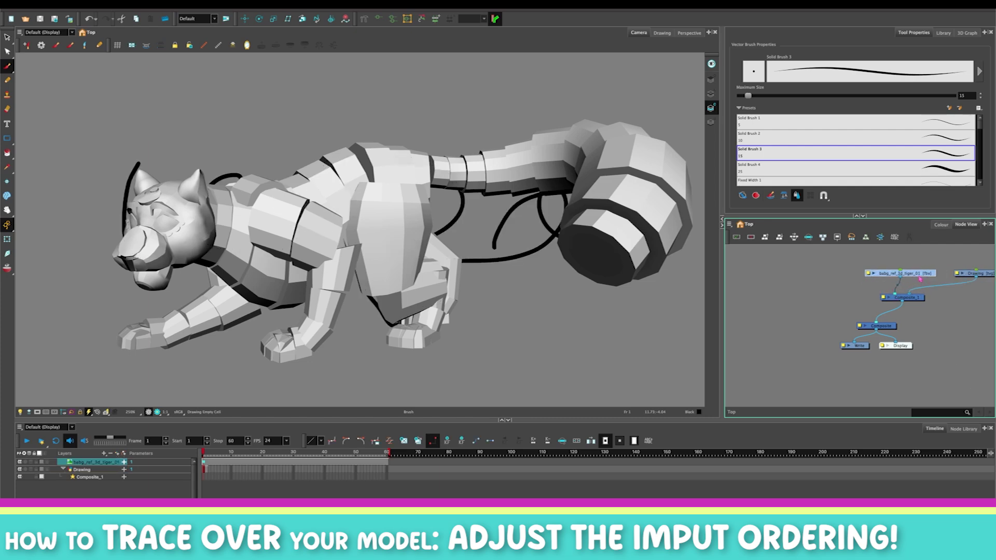
pyautogui.click(687, 34)
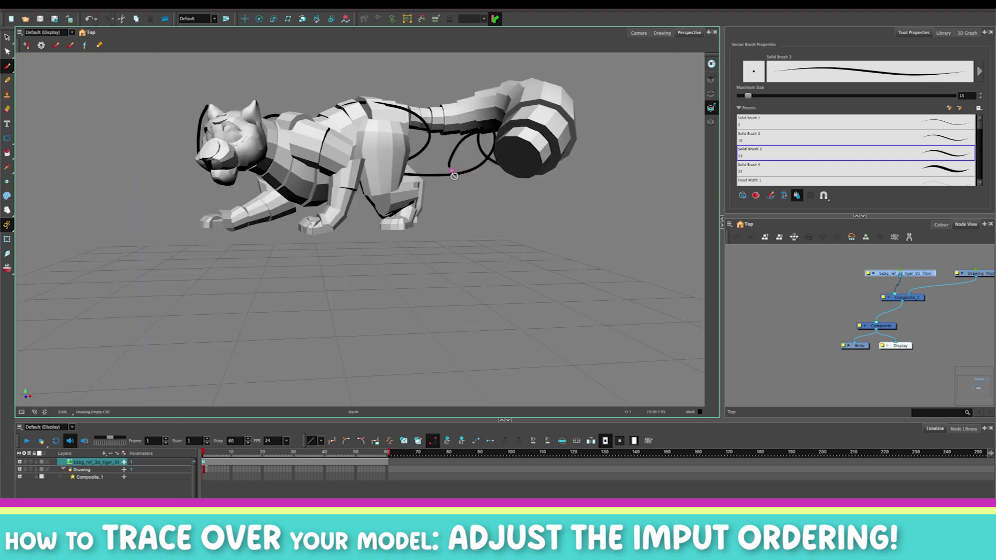
pyautogui.moveTo(333, 166)
pyautogui.mouseDown()
pyautogui.moveTo(415, 190)
pyautogui.moveTo(337, 184)
pyautogui.mouseUp()
pyautogui.moveTo(416, 233); pyautogui.dragTo(456, 221)
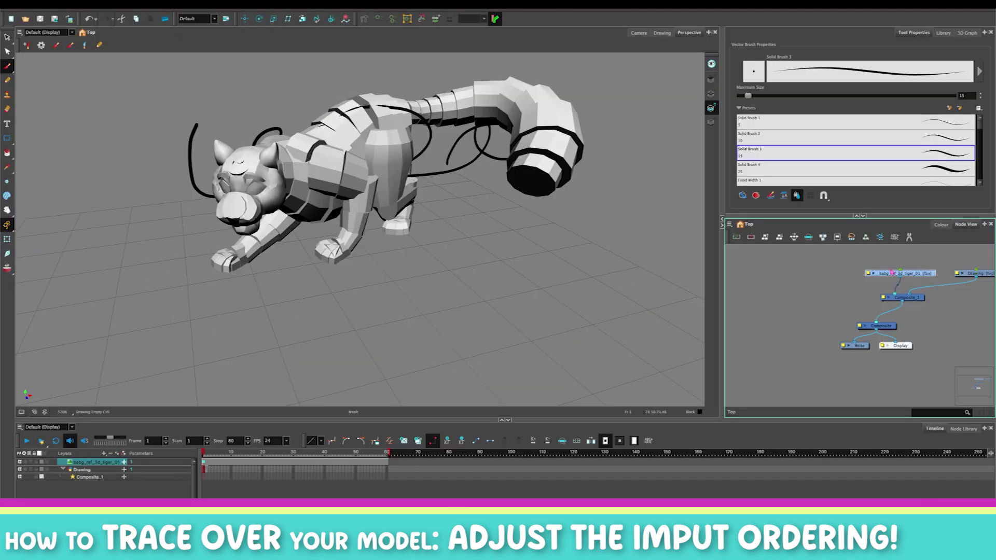
pyautogui.moveTo(916, 300); pyautogui.dragTo(883, 303)
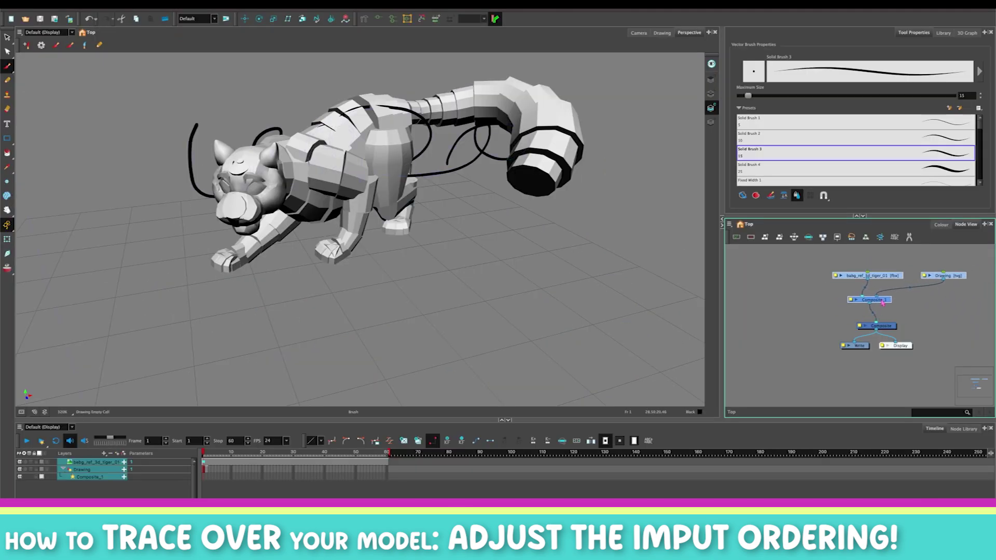
pyautogui.click(639, 33)
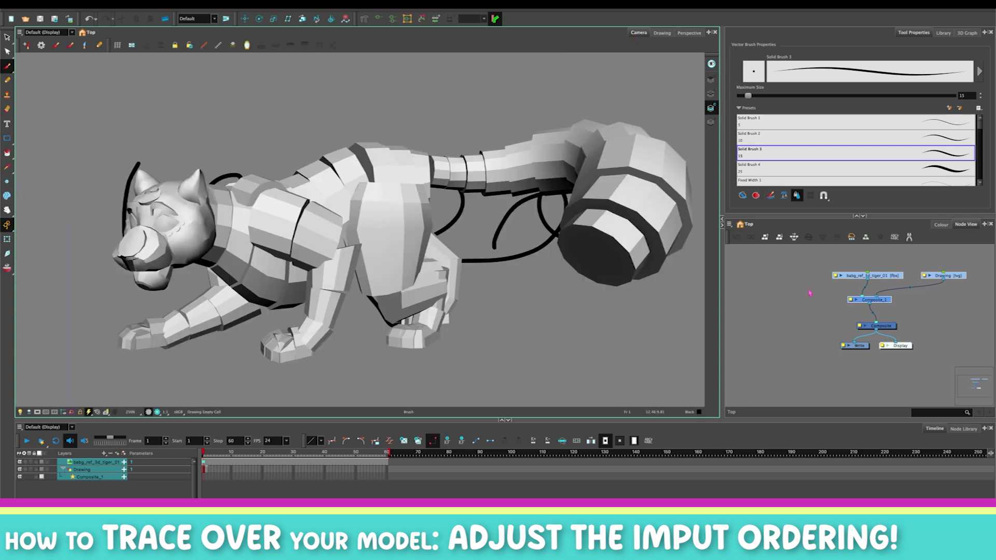
# Rearrange the nodes so the Drawing input comes before the tiger model and its lines render in front
pyautogui.click(880, 299)
pyautogui.moveTo(879, 298); pyautogui.dragTo(858, 296)
pyautogui.moveTo(959, 276)
pyautogui.mouseDown()
pyautogui.moveTo(855, 281)
pyautogui.moveTo(931, 277)
pyautogui.mouseUp()
pyautogui.moveTo(852, 280)
pyautogui.mouseDown()
pyautogui.moveTo(871, 279)
pyautogui.moveTo(891, 302)
pyautogui.mouseUp()
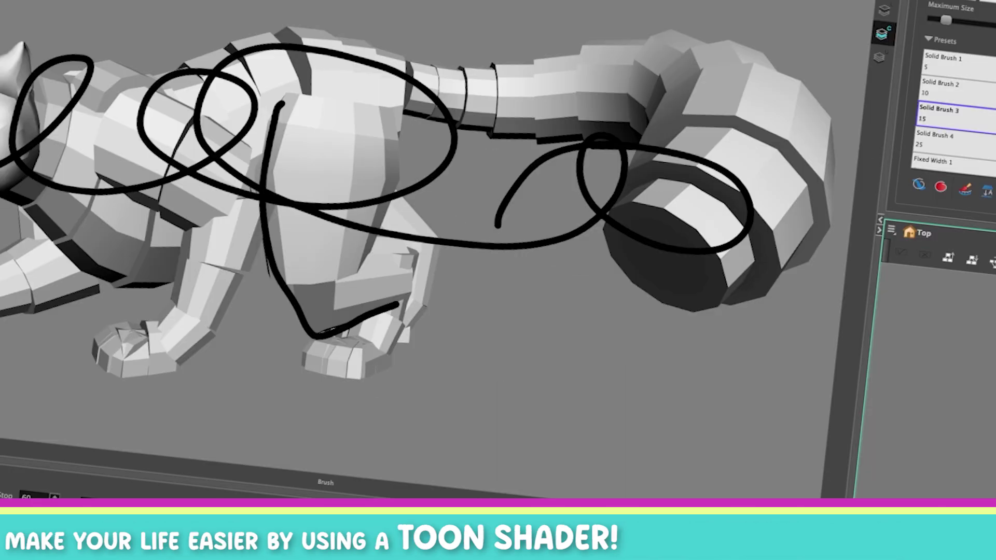
# Add a Toon Shader node between the tiger model and the composite it feeds
pyautogui.press('Tab')
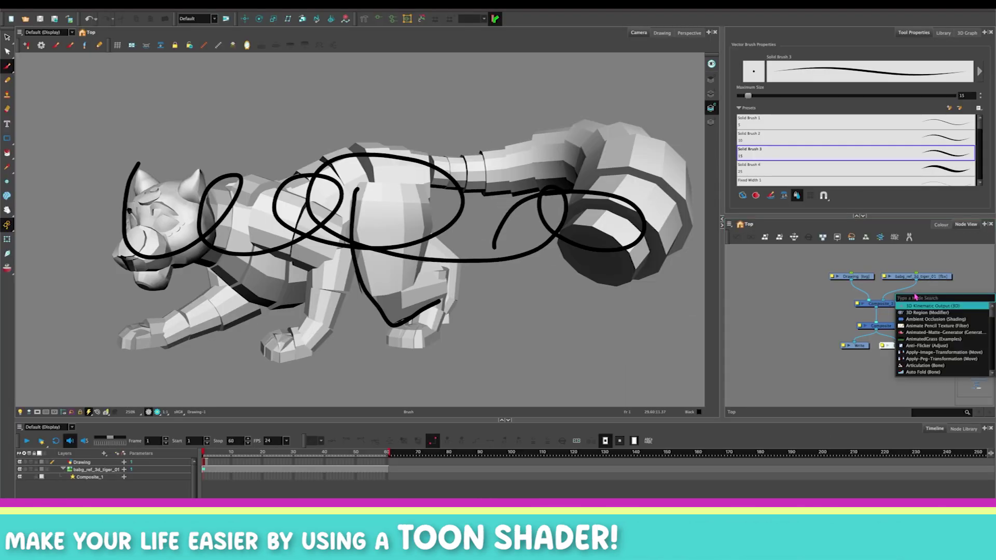
pyautogui.write('toon')
pyautogui.click(920, 308)
pyautogui.moveTo(946, 290); pyautogui.dragTo(909, 290)
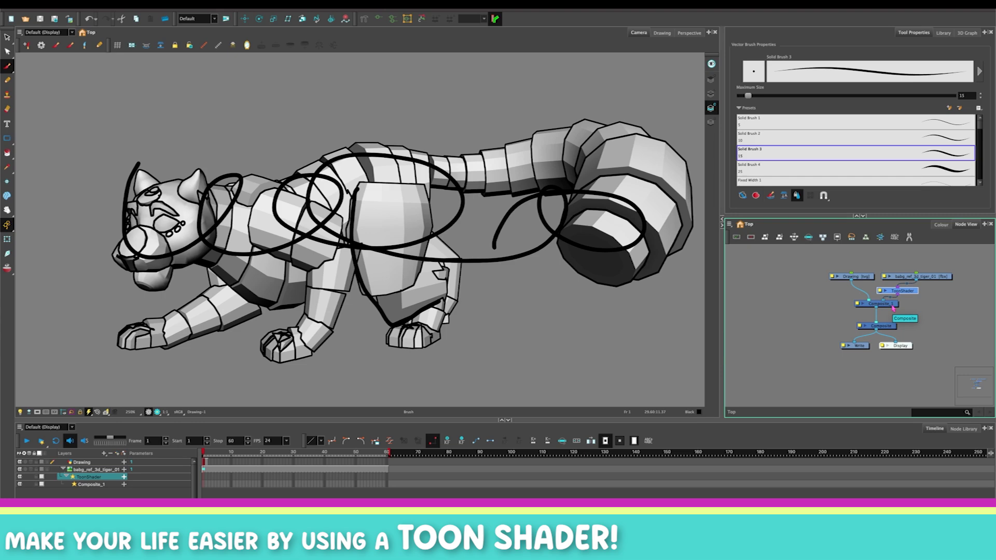
# Delete all the scribbled strokes on the Drawing layer
pyautogui.click(851, 276)
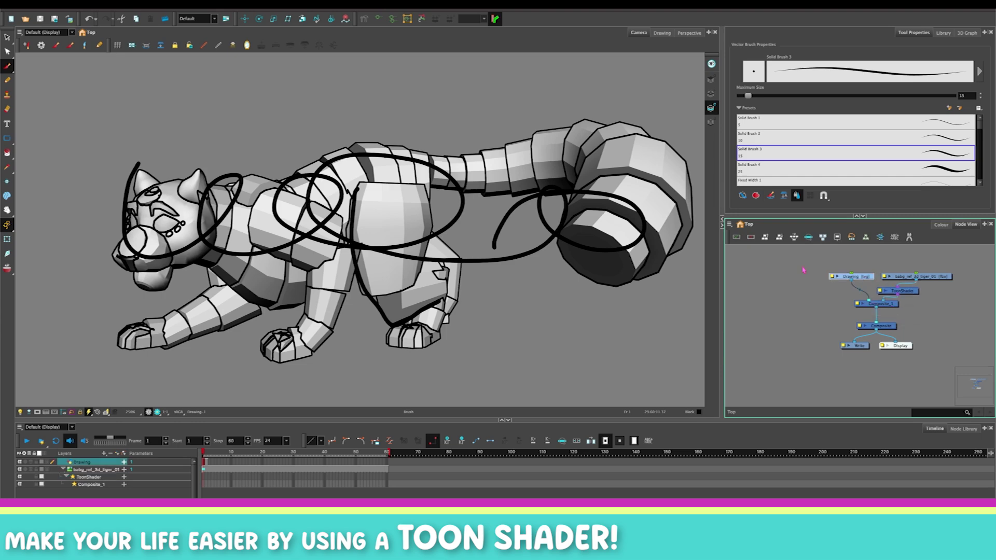
pyautogui.click(7, 37)
pyautogui.hotkey('ctrl', 'a')
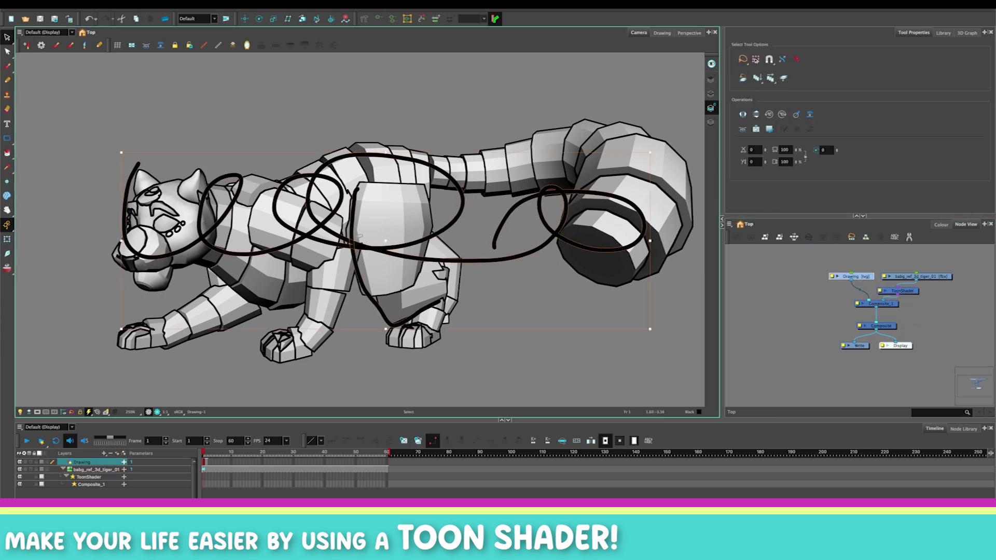
pyautogui.press('Delete')
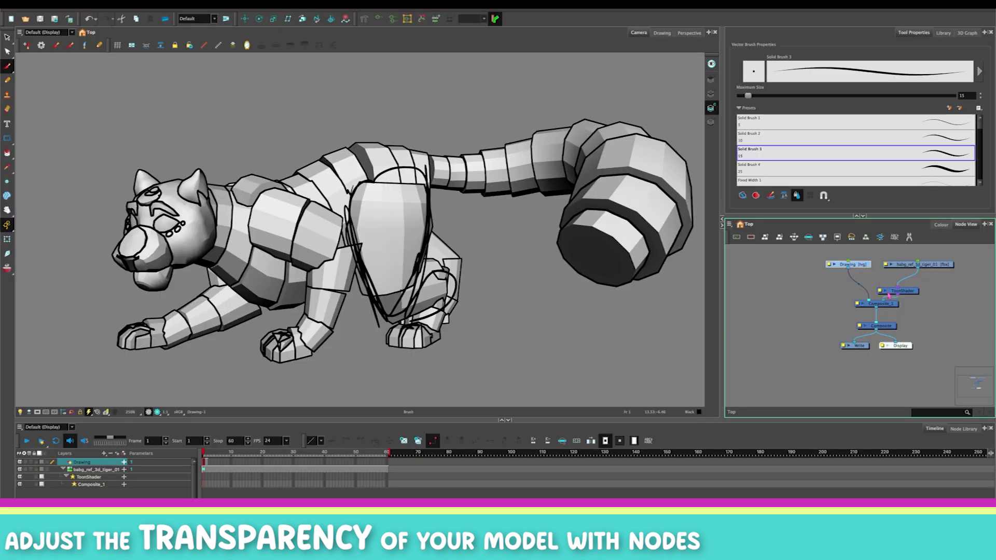
# Insert a Transparency node between the Toon Shader and the composite below it
pyautogui.moveTo(893, 306); pyautogui.dragTo(924, 285)
pyautogui.click(925, 299)
pyautogui.press('Tab')
pyautogui.write('tra')
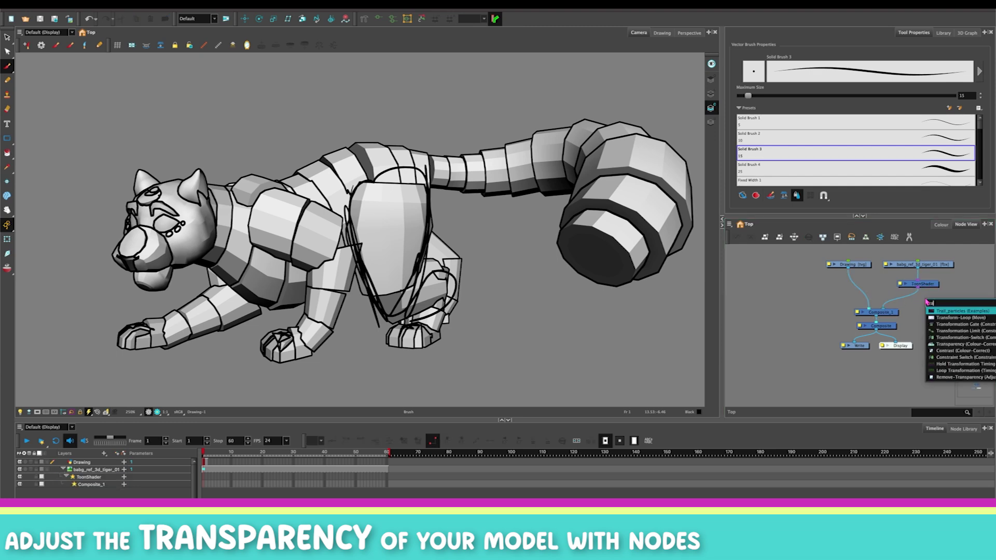
pyautogui.click(945, 344)
pyautogui.moveTo(960, 297); pyautogui.dragTo(929, 292)
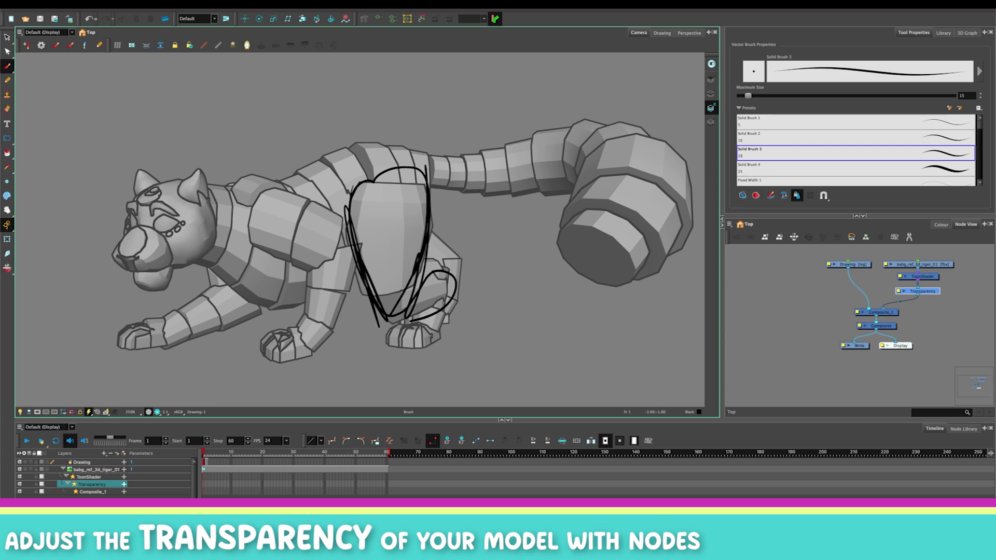
# Try a Render Preview node below the Transparency node, and remove it again
pyautogui.click(900, 303)
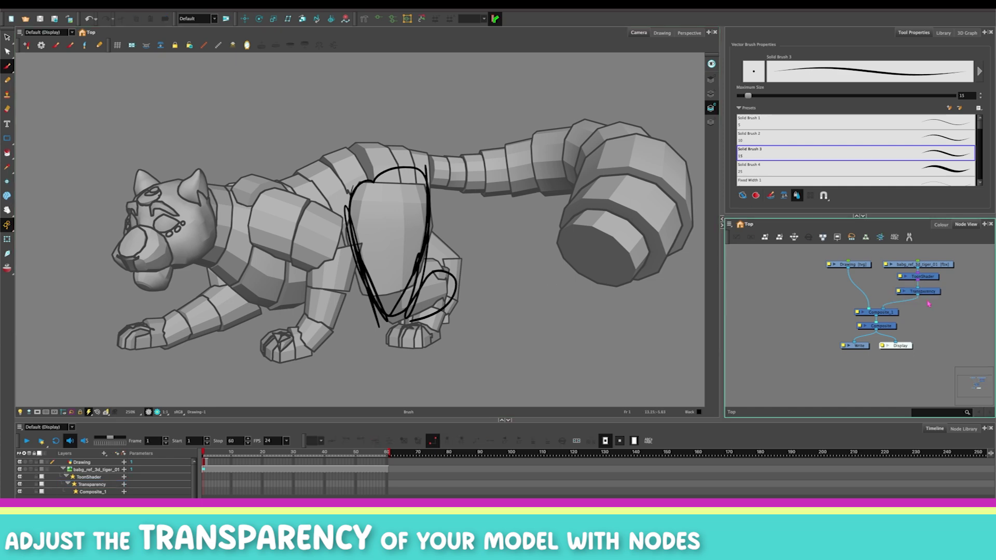
pyautogui.press('Tab')
pyautogui.write('re')
pyautogui.click(928, 333)
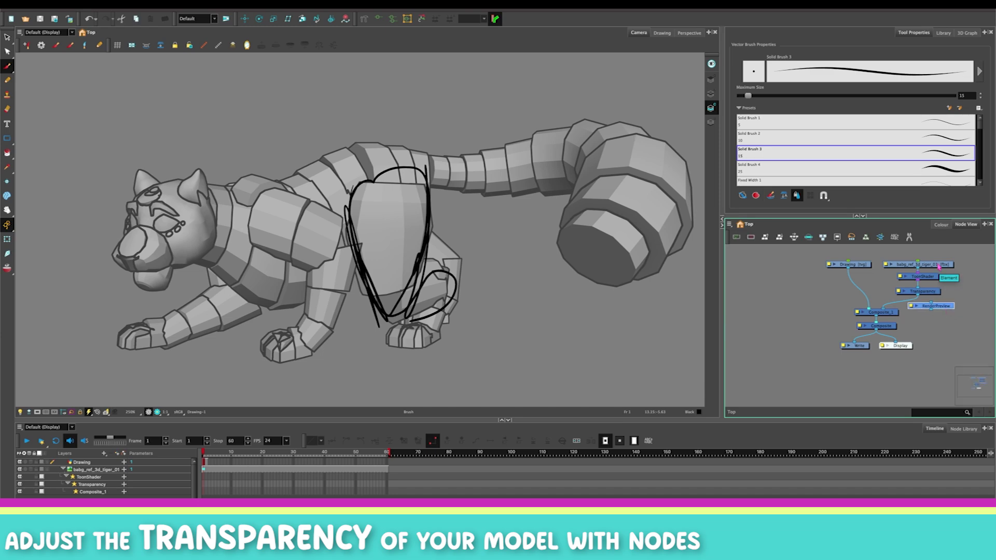
pyautogui.moveTo(937, 308); pyautogui.dragTo(920, 307)
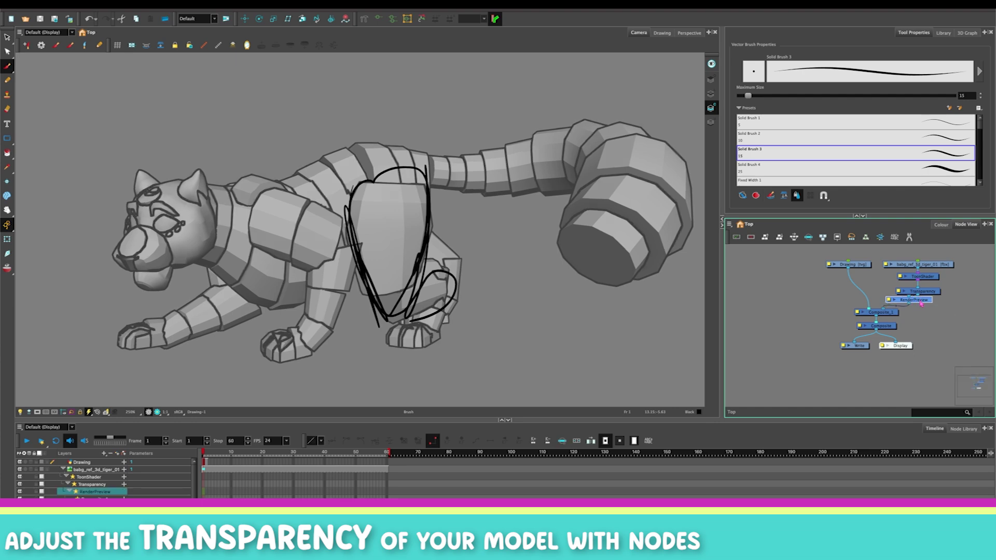
pyautogui.press('Delete')
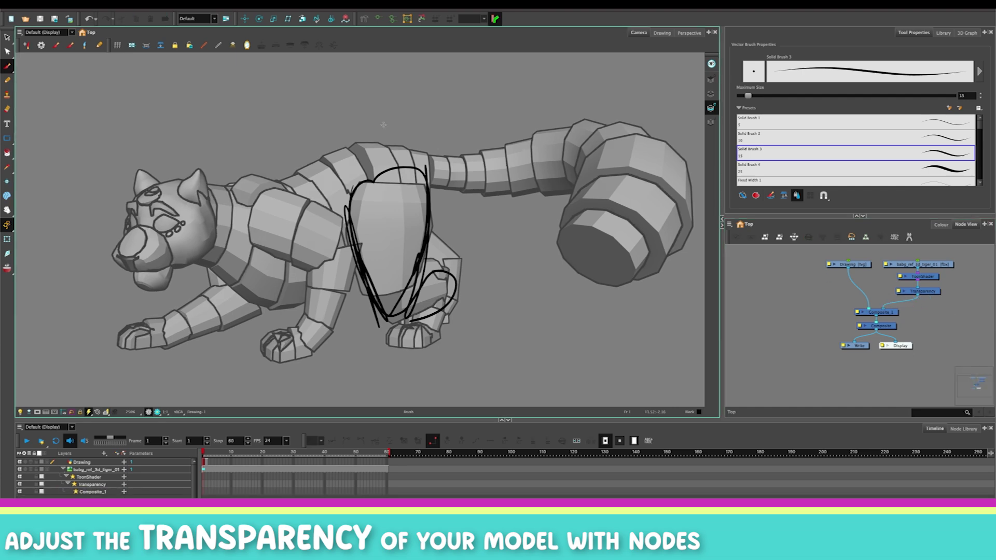
# Review the OpenGL preview effects in the preferences, including Render Effects and Render Realistic Cutter
pyautogui.click(67, 10)
pyautogui.click(42, 17)
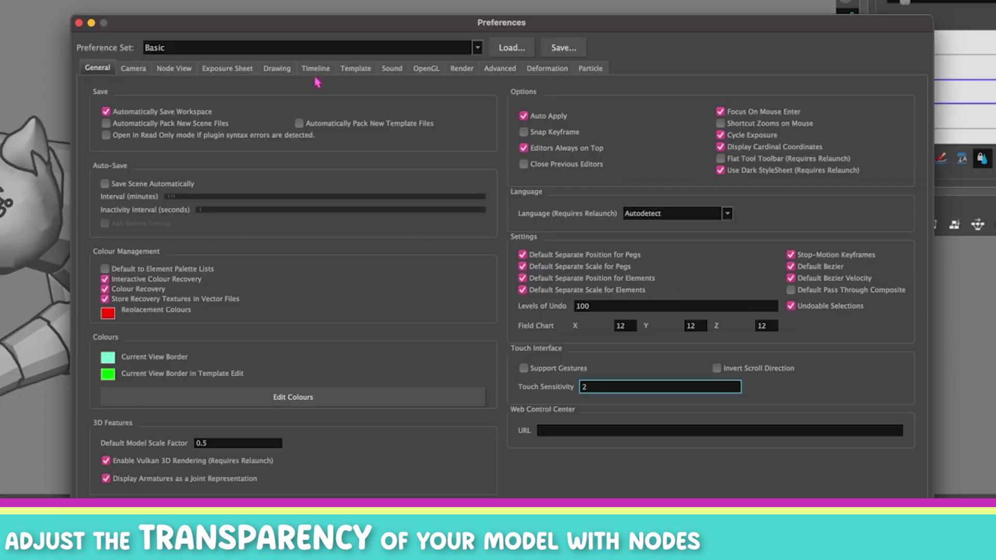
pyautogui.click(433, 72)
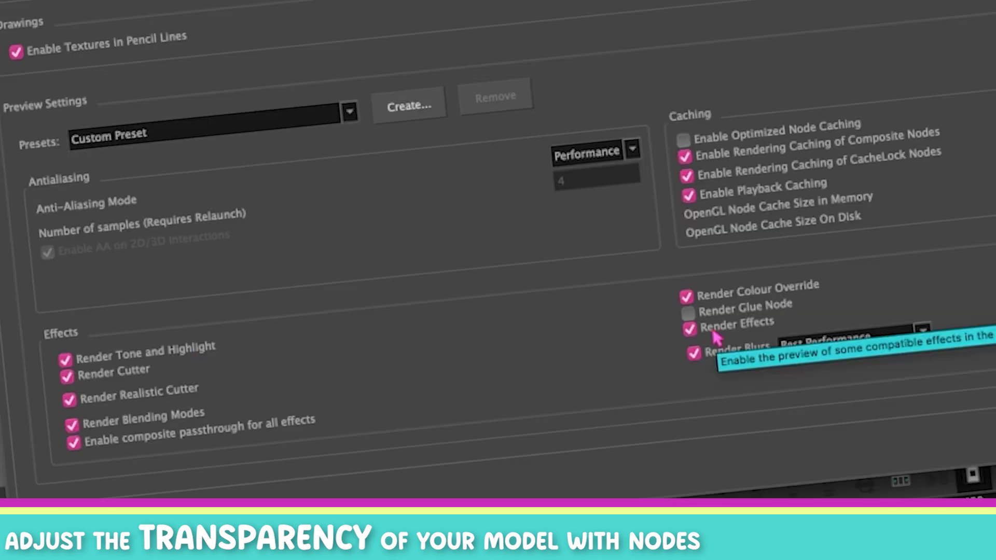
pyautogui.moveTo(236, 391)
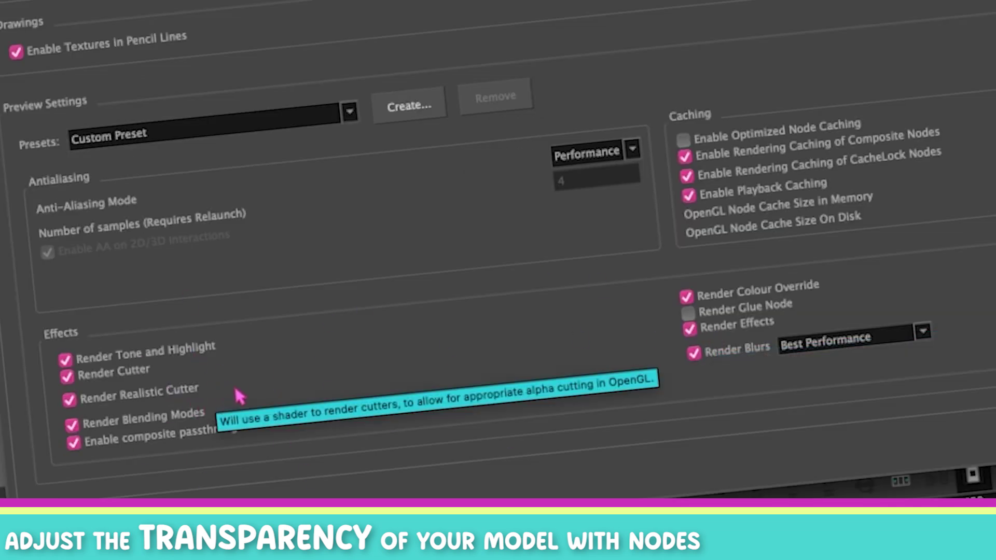
pyautogui.moveTo(739, 335)
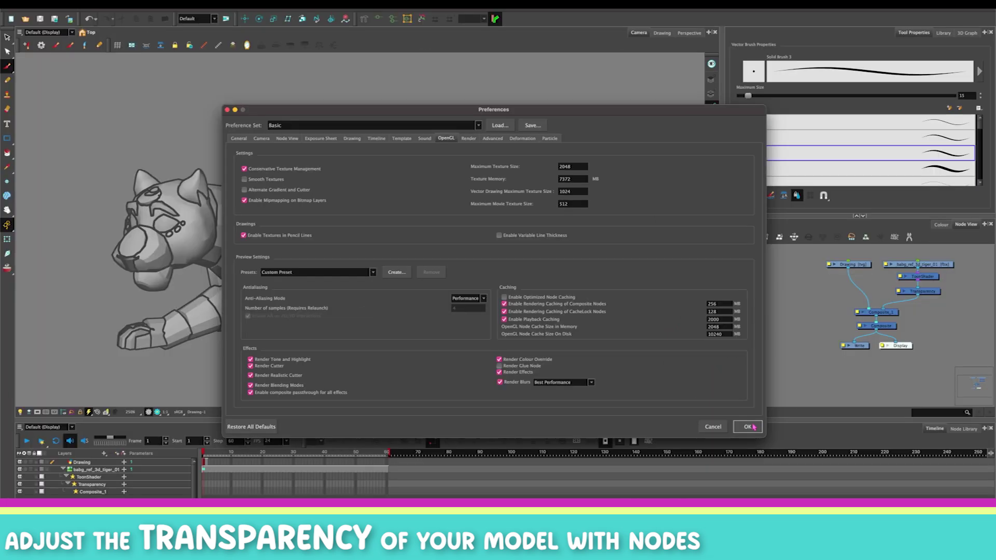
pyautogui.click(751, 426)
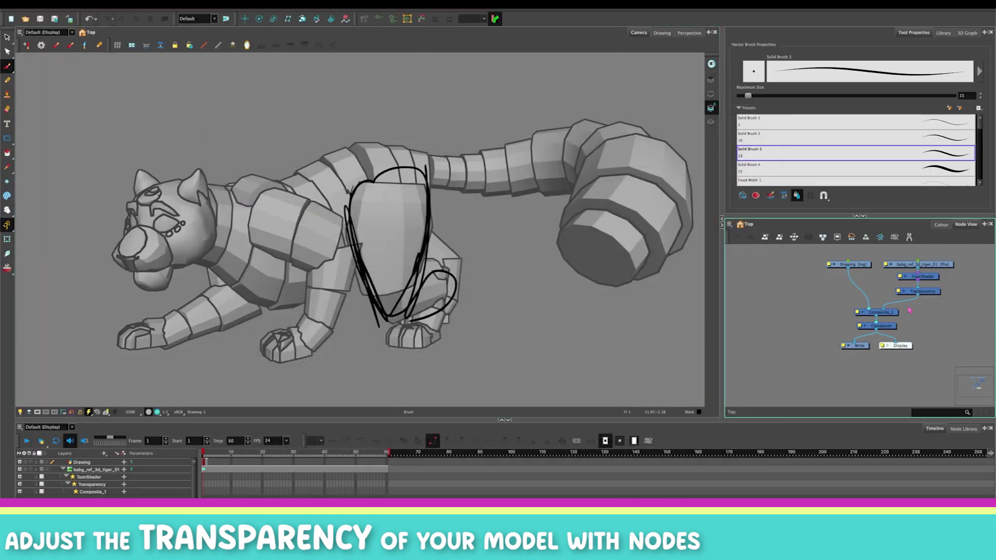
# Set the Transparency node's value to 80 to fade the tiger model
pyautogui.click(898, 292)
pyautogui.click(542, 129)
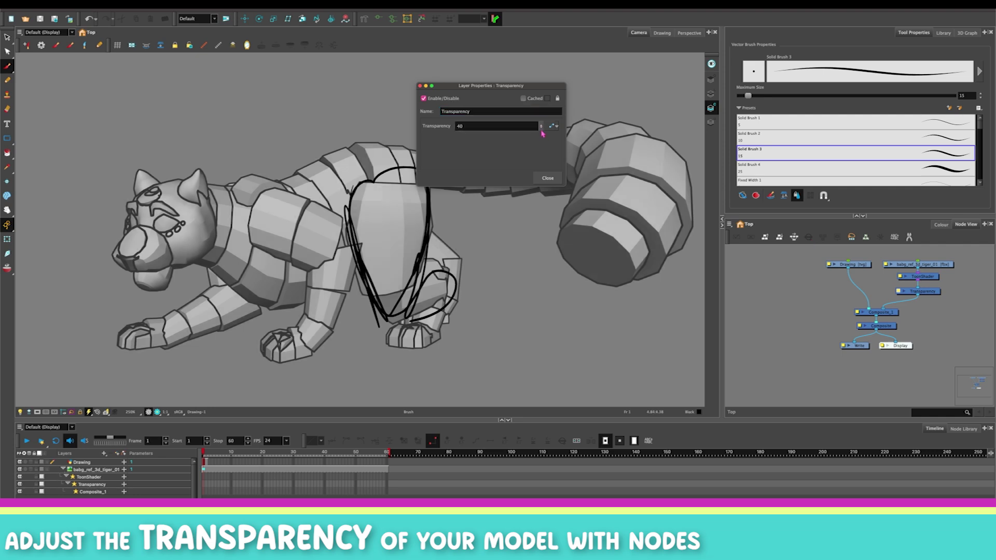
pyautogui.moveTo(540, 98); pyautogui.dragTo(538, 129)
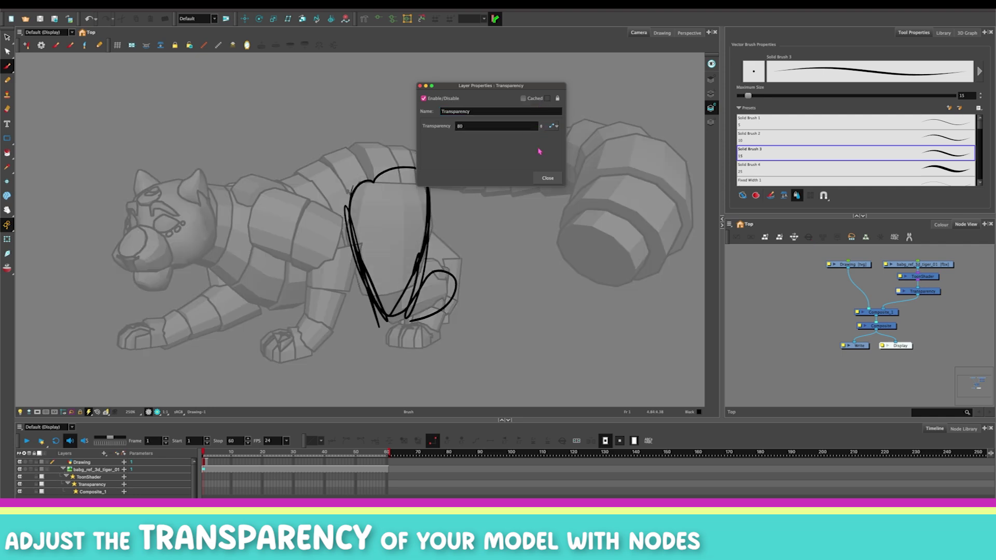
pyautogui.click(548, 178)
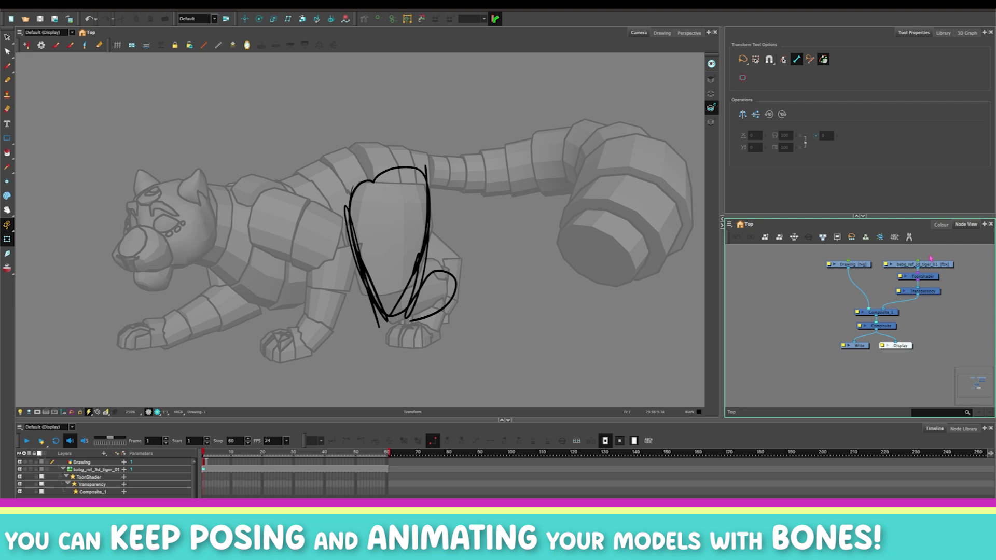
# Move the upper composite closer beneath the Transparency node and review its mode and input ordering properties
pyautogui.click(931, 277)
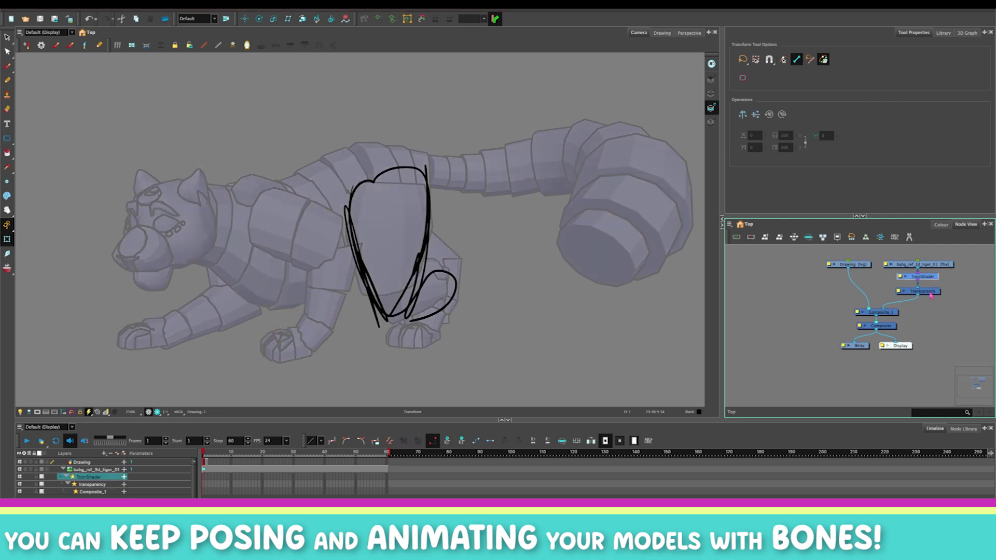
pyautogui.click(931, 292)
pyautogui.moveTo(902, 309); pyautogui.dragTo(914, 303)
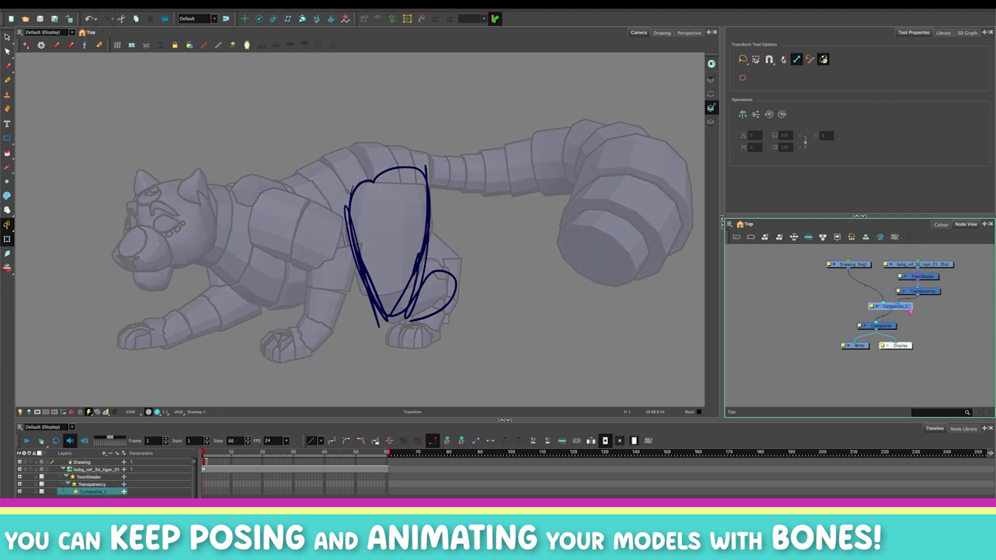
pyautogui.doubleClick(875, 310)
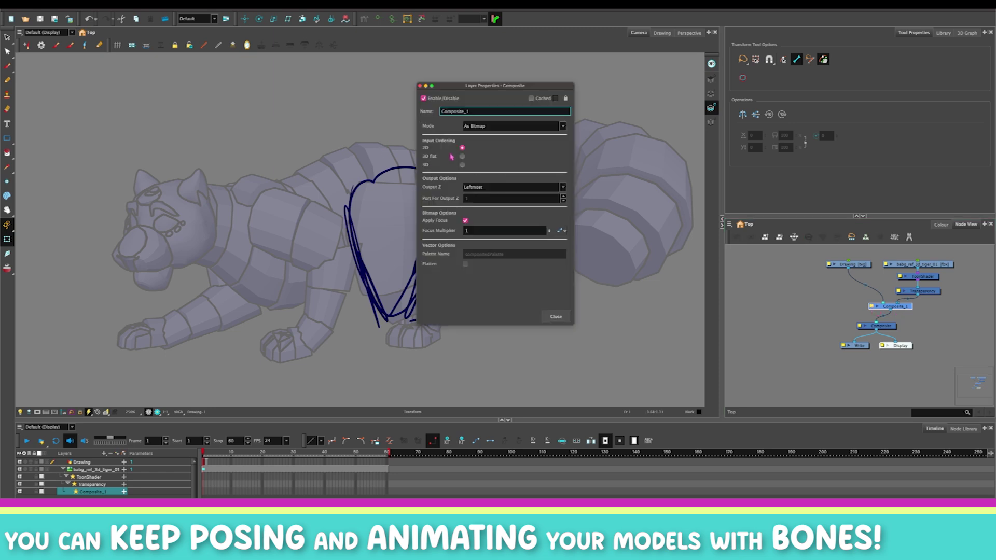
pyautogui.click(555, 317)
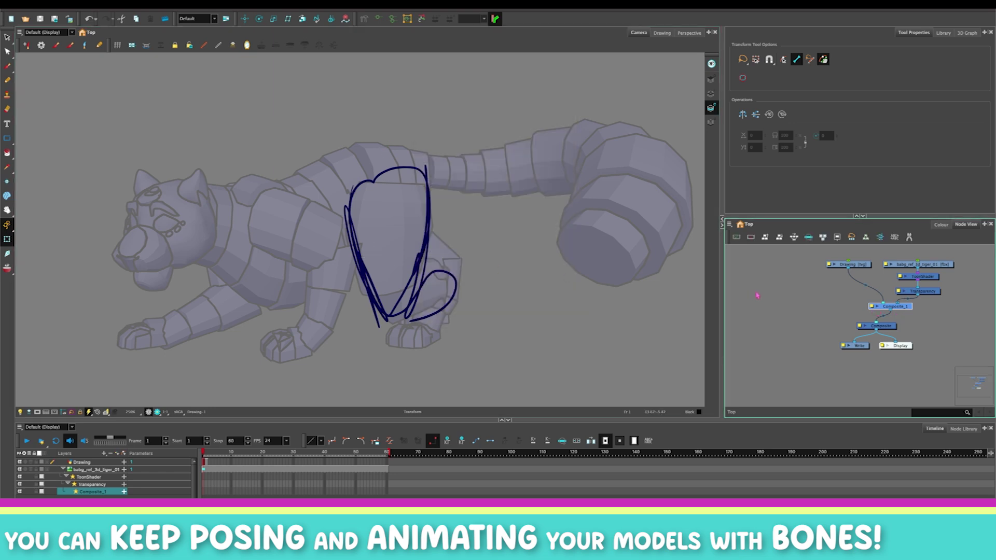
pyautogui.click(758, 296)
# Try posing the tiger model's front shoulder and head bones, undoing the shoulder movement
pyautogui.click(909, 264)
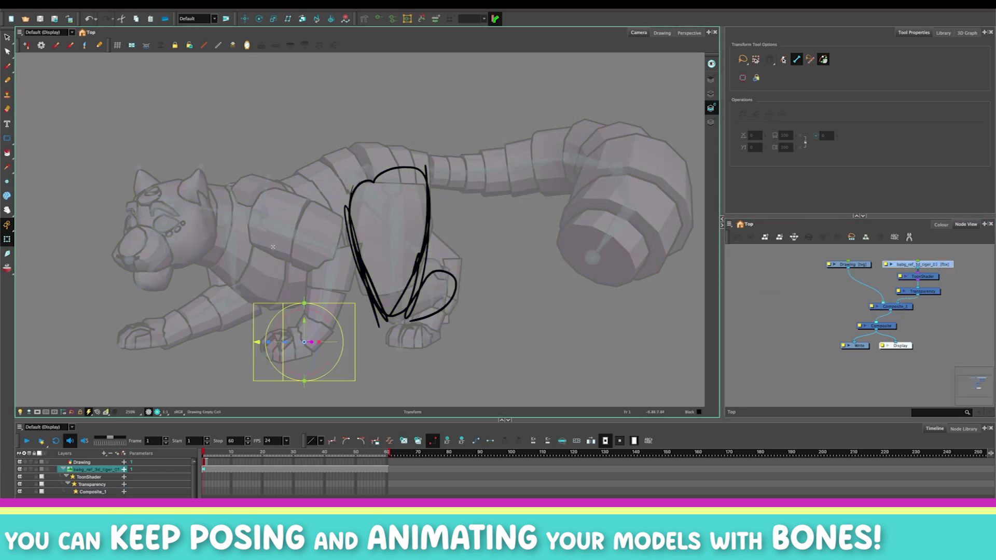
pyautogui.click(284, 232)
pyautogui.moveTo(275, 250); pyautogui.dragTo(283, 252)
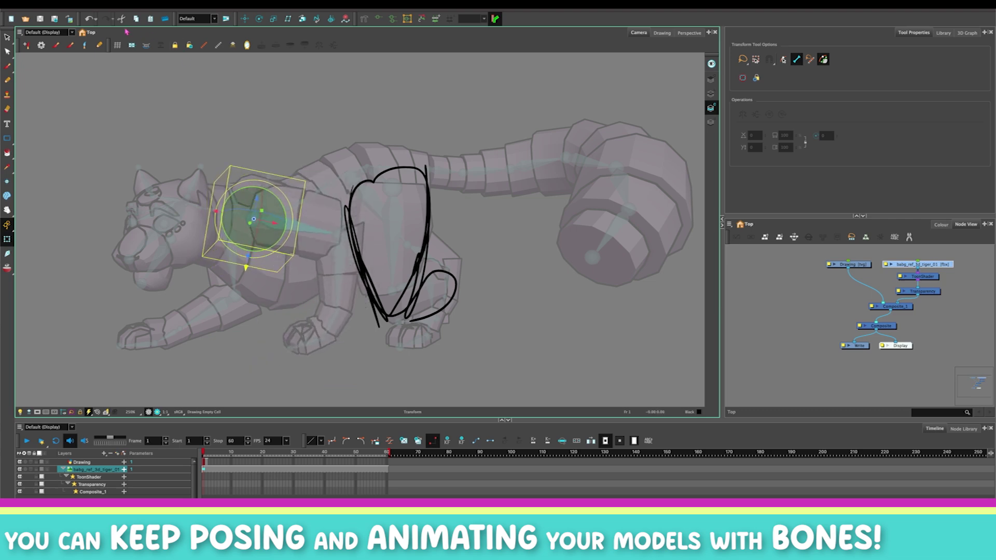
pyautogui.click(89, 18)
pyautogui.click(195, 208)
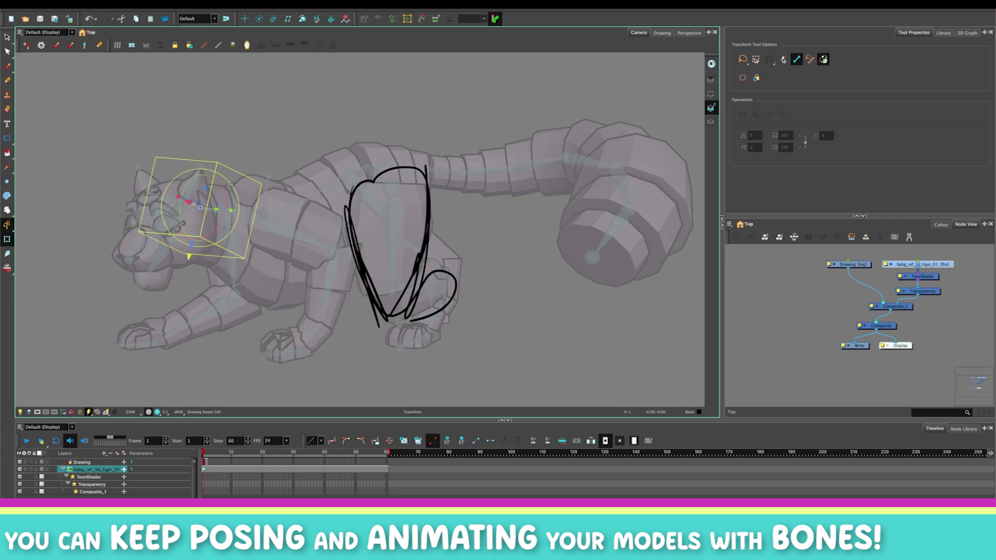
pyautogui.moveTo(186, 222); pyautogui.dragTo(187, 225)
# Remove the Toon Shader and Transparency nodes so the tiger model connects directly to the upper composite
pyautogui.click(886, 289)
pyautogui.click(933, 294)
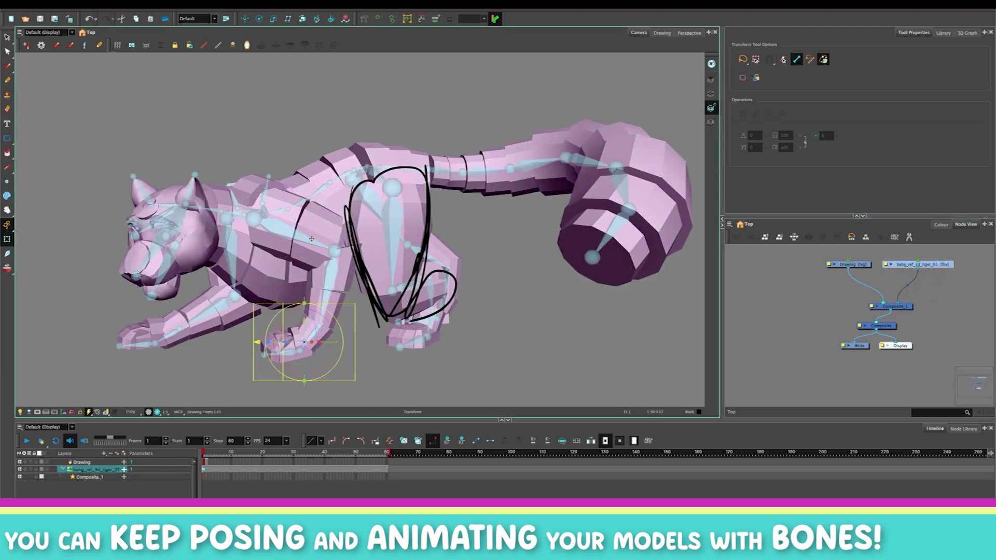
pyautogui.click(849, 263)
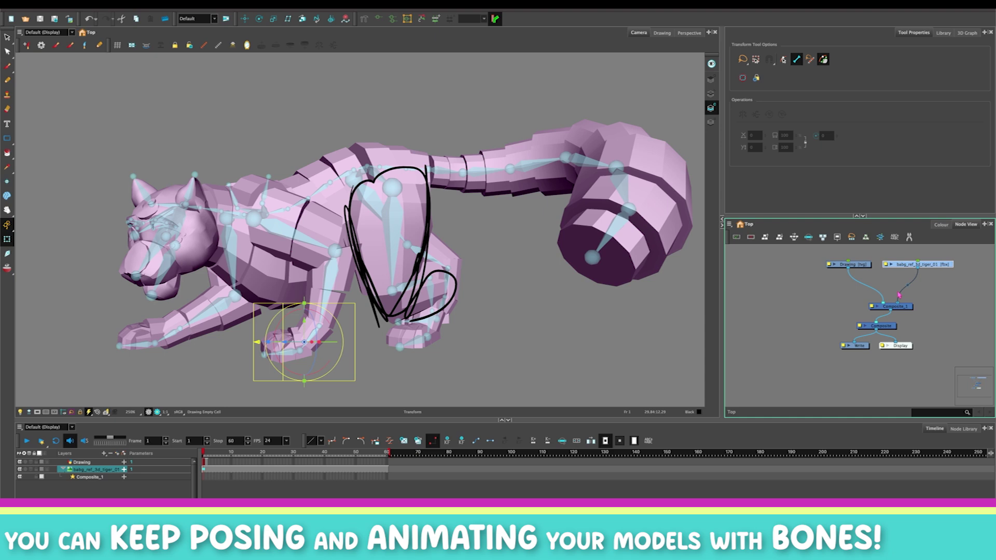